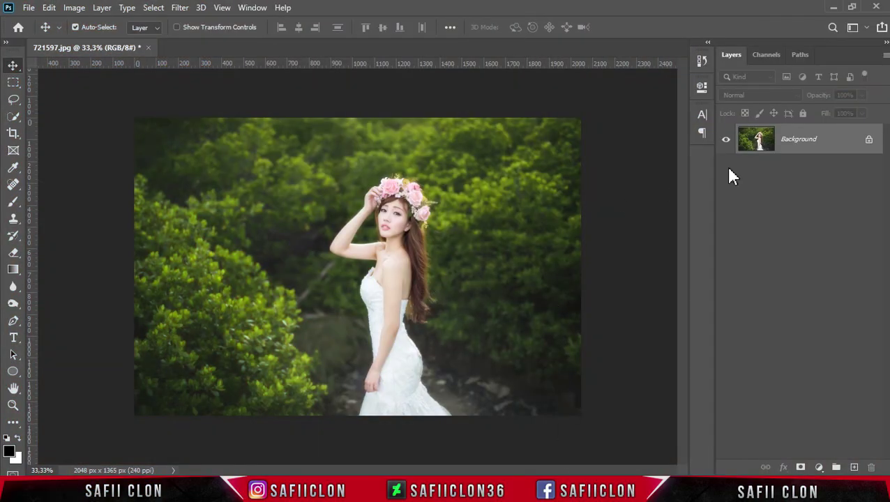
Unlock the portrait's Background layer, turning it into the editable Layer 0.
left_click(867, 141)
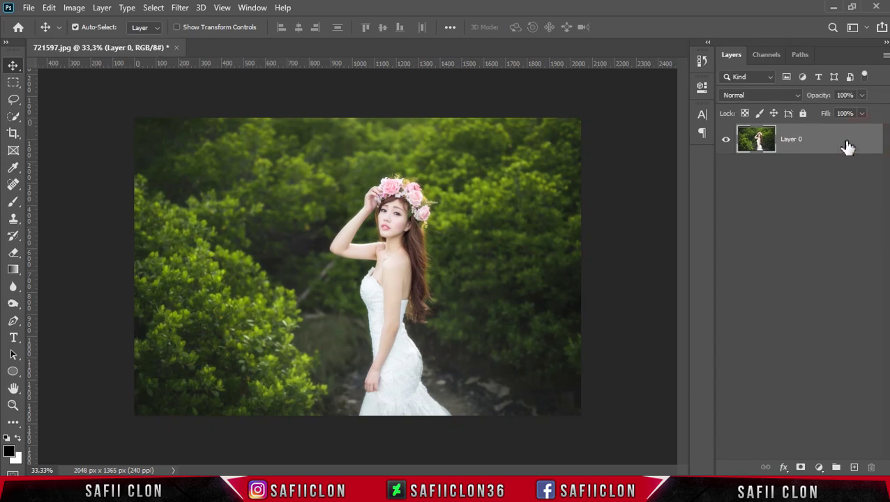
Duplicate Layer 0 and name the copy EDIT.
right_click(820, 137)
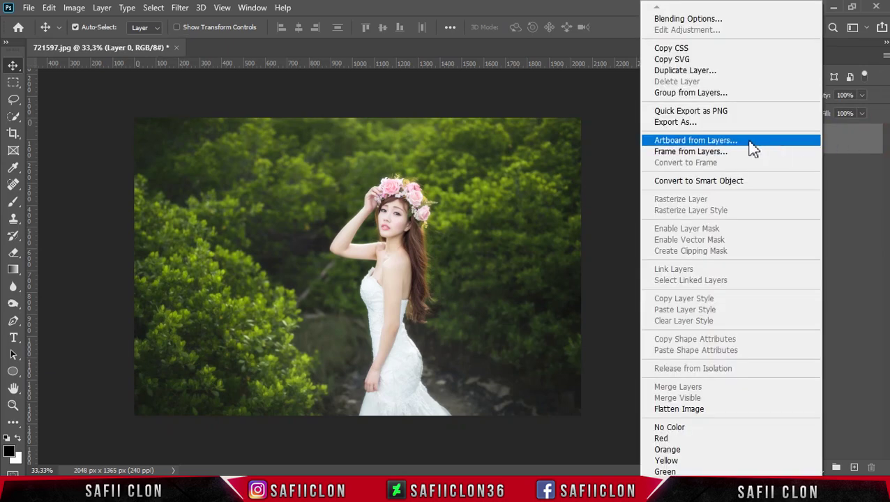
left_click(673, 71)
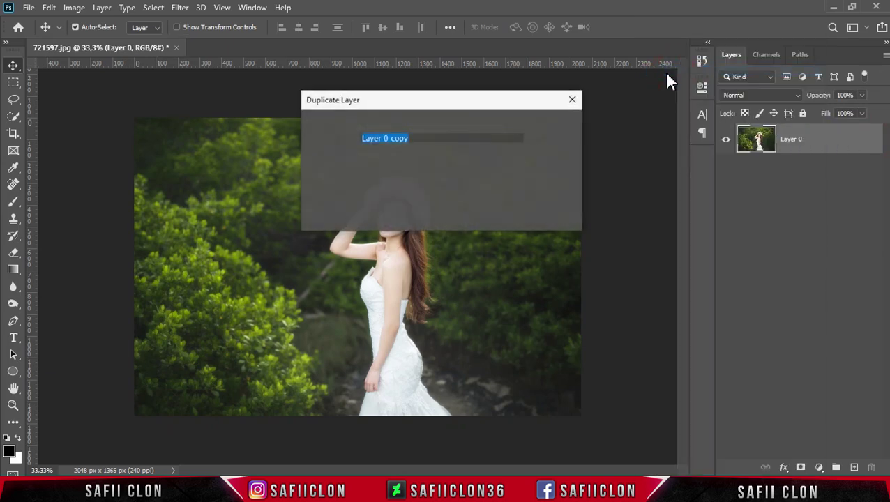
left_click(554, 126)
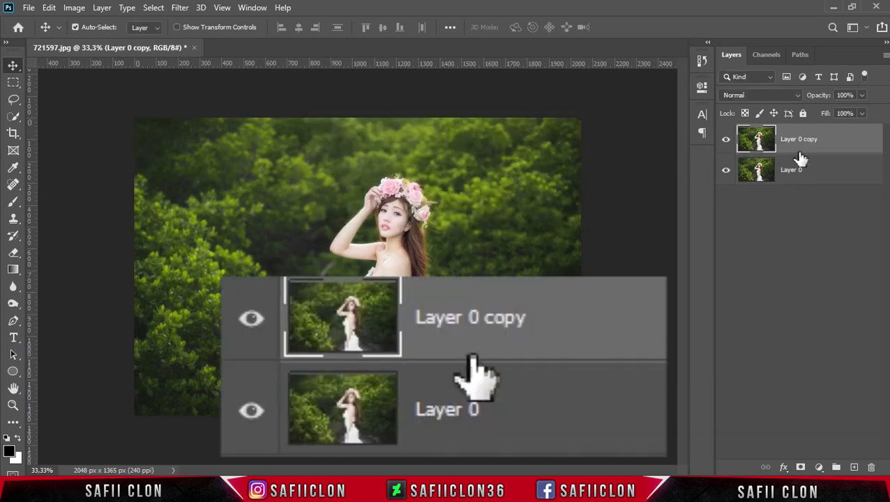
left_click(813, 140)
double_click(813, 141)
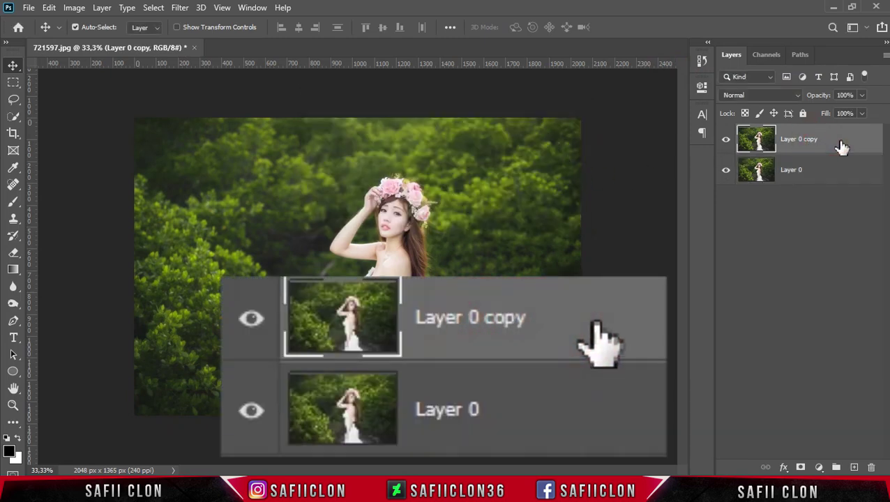
type("EDIT")
left_click(840, 144)
Rename the original Layer 0 to ORIGINAL and make EDIT the active layer.
left_click(792, 171)
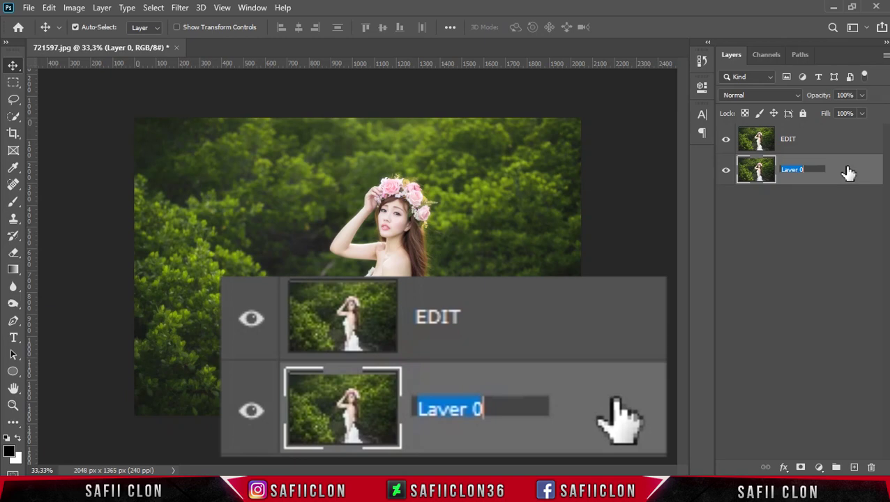
type("ORIGINAL")
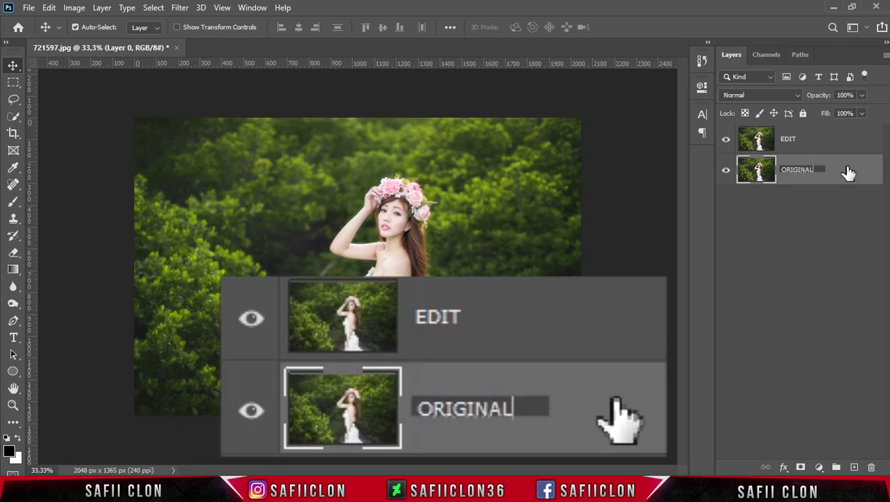
left_click(848, 171)
left_click(823, 146)
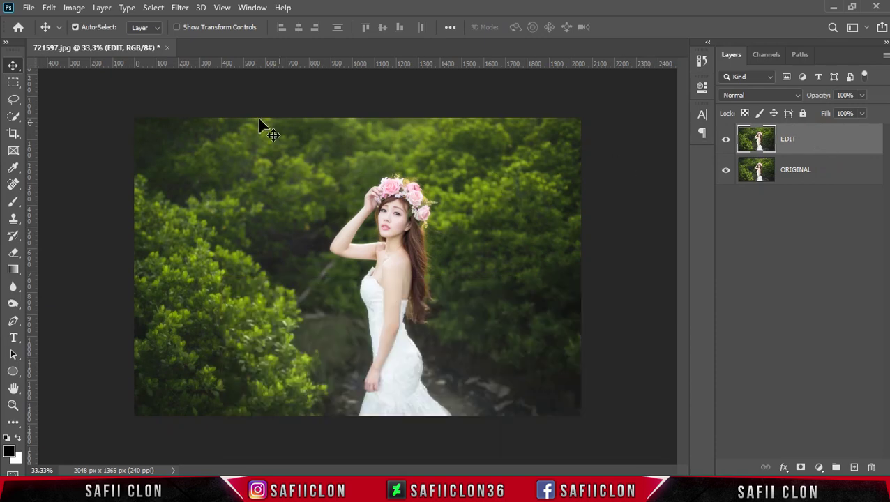
left_click(181, 10)
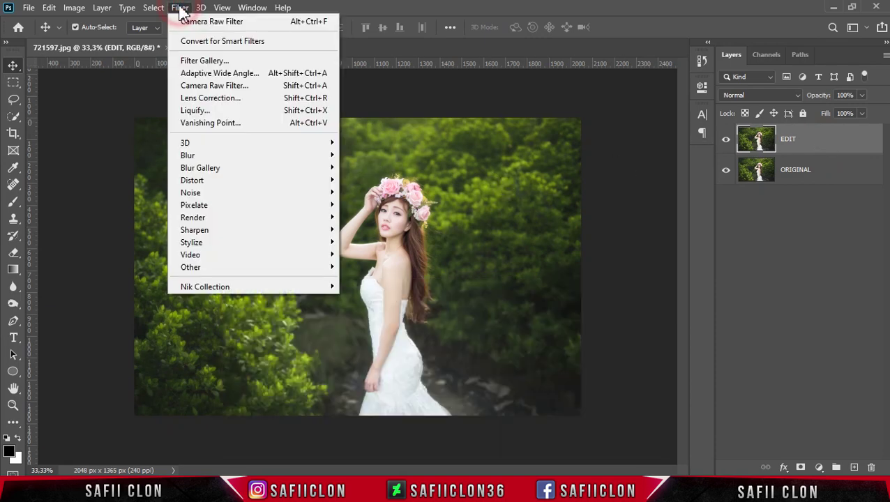
Apply the Camera Raw Filter to EDIT and set the Calibration process to Version 2.
left_click(226, 87)
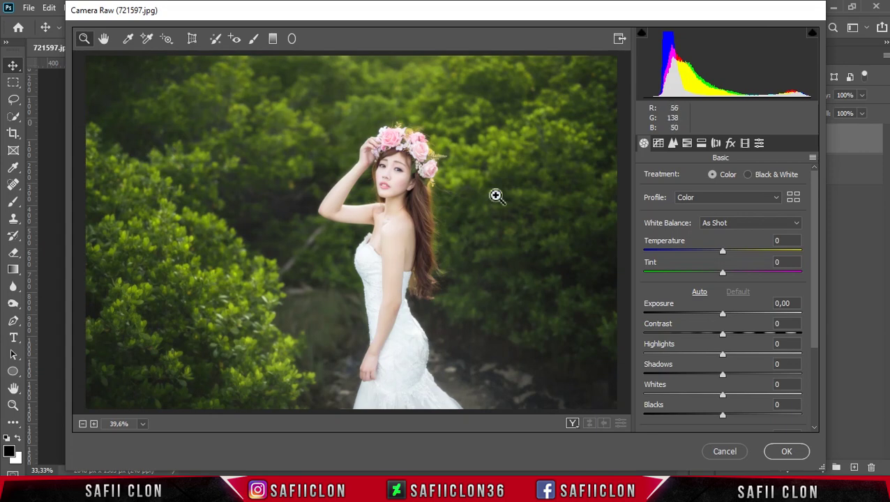
scroll(813, 234, "down", 1)
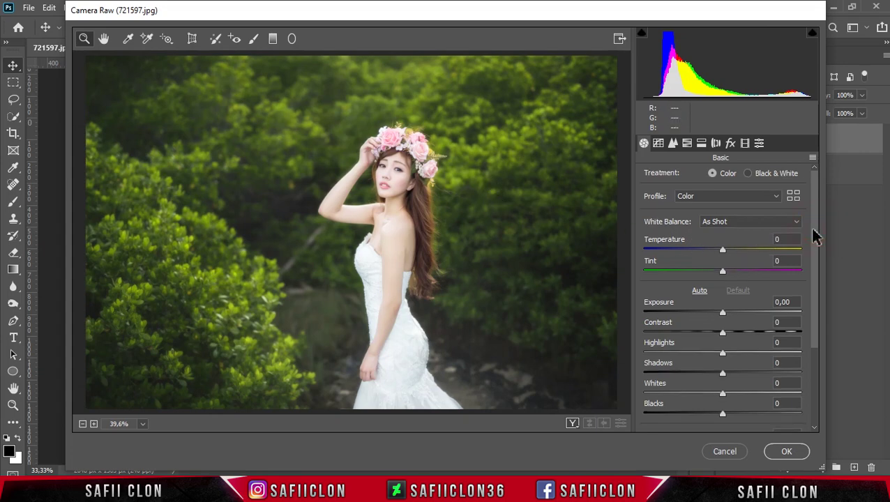
left_click(743, 142)
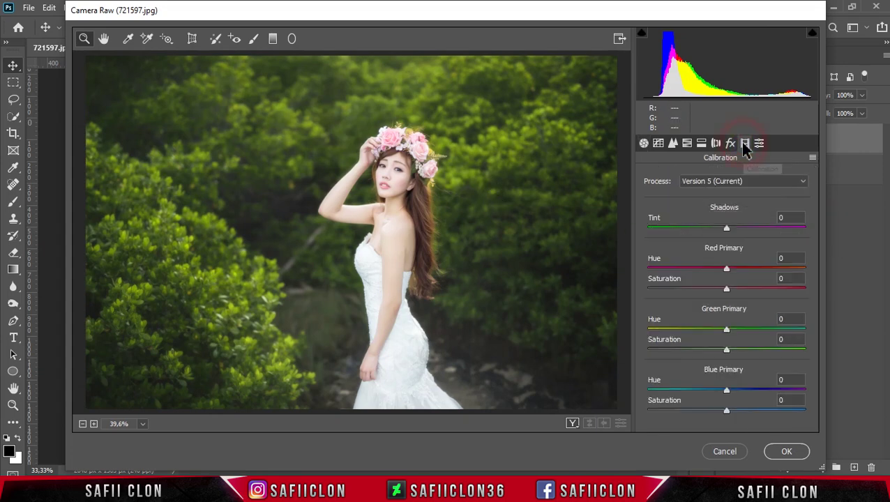
left_click(745, 183)
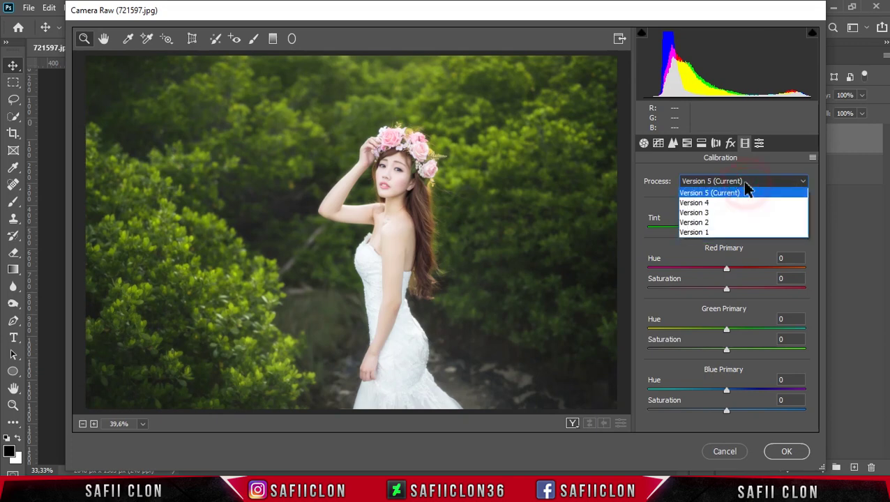
left_click(700, 225)
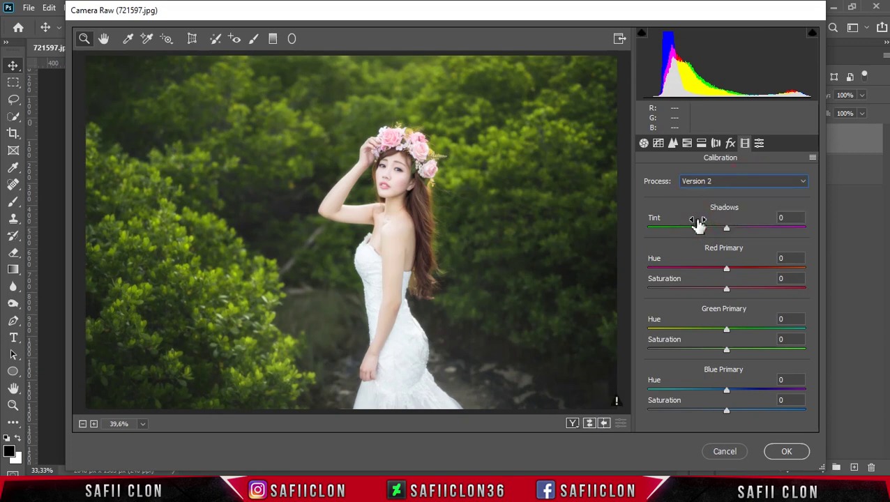
In the Basic tab, set Recovery 100, Contrast +52, Vibrance +40 and Saturation +47.
left_click(643, 144)
left_click_drag(812, 251, 821, 294)
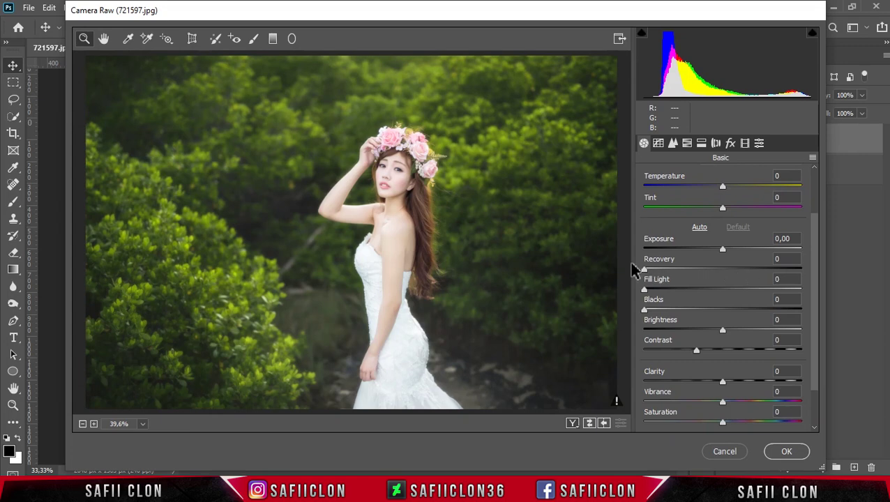
left_click_drag(647, 270, 803, 272)
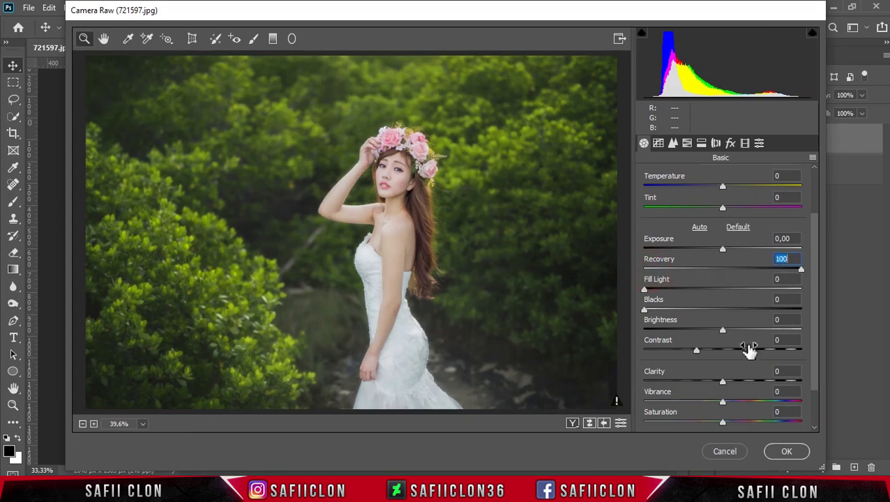
left_click_drag(697, 350, 751, 352)
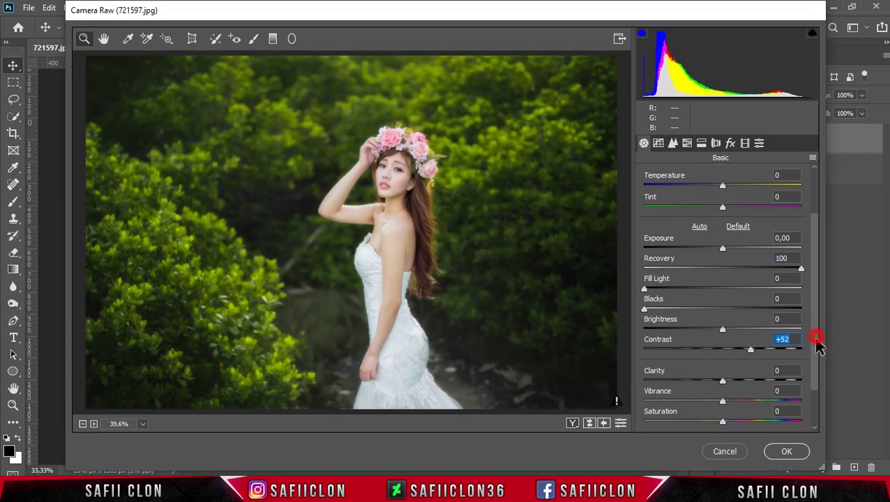
left_click_drag(814, 340, 820, 368)
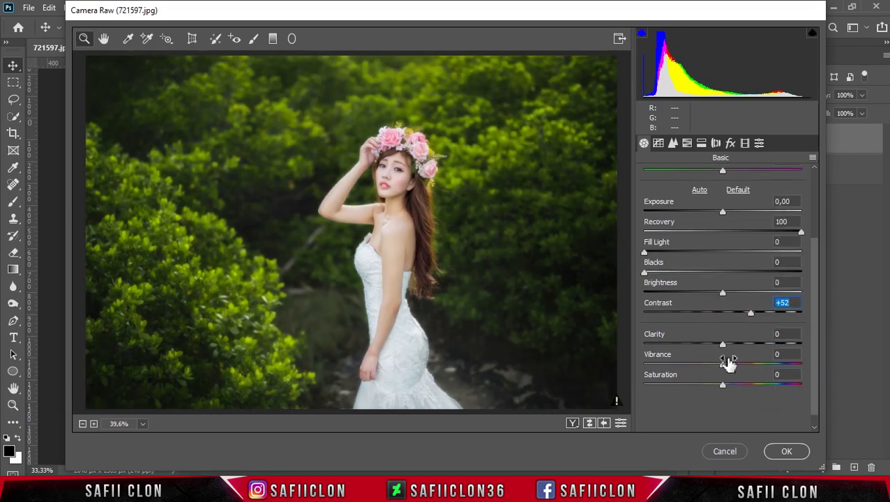
mouse_move(722, 365)
left_mouse_down()
mouse_move(754, 365)
mouse_move(745, 386)
mouse_move(755, 386)
left_mouse_up()
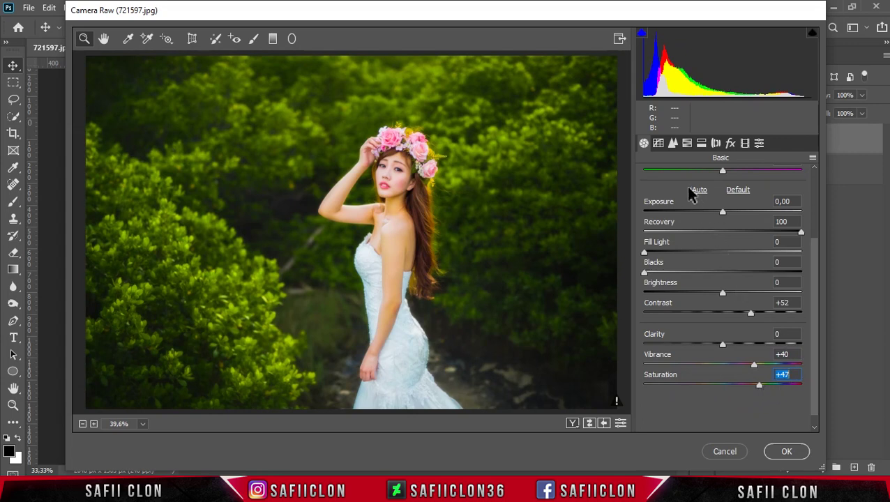
Set Luminance noise reduction 100 and sharpening Amount 150, Radius 3,0, Detail 17, then apply.
left_click(673, 144)
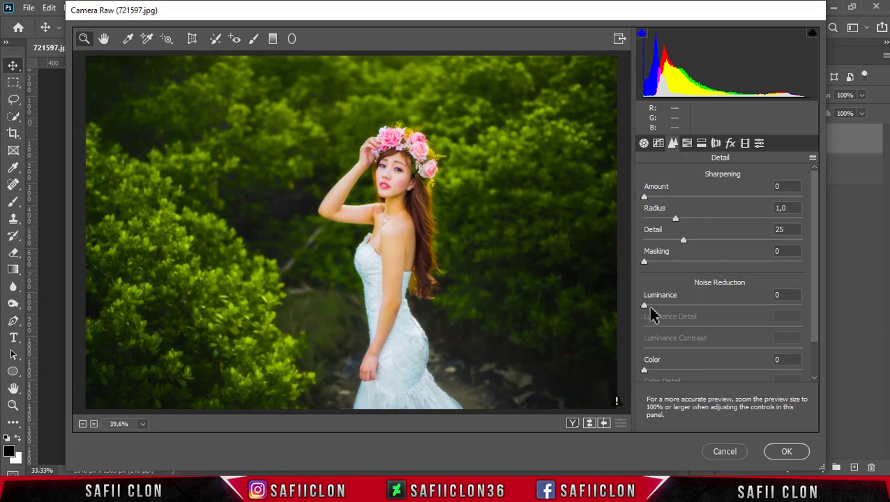
left_click_drag(644, 307, 812, 311)
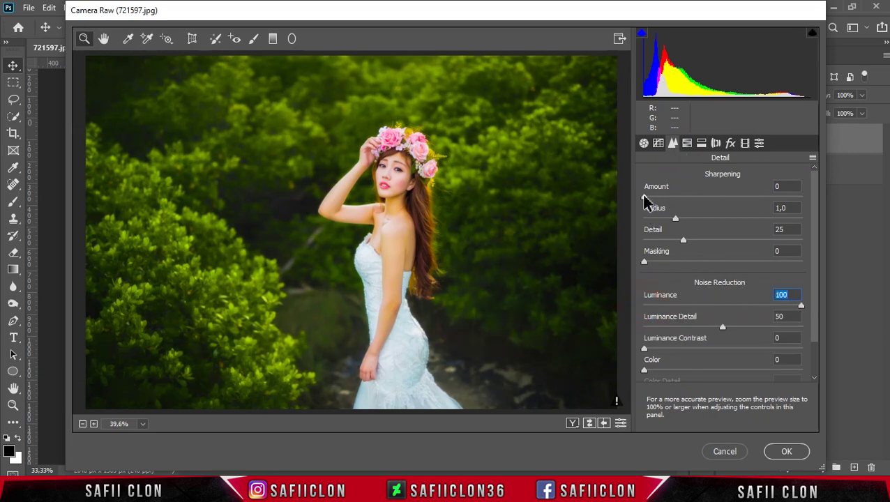
left_click_drag(644, 198, 806, 198)
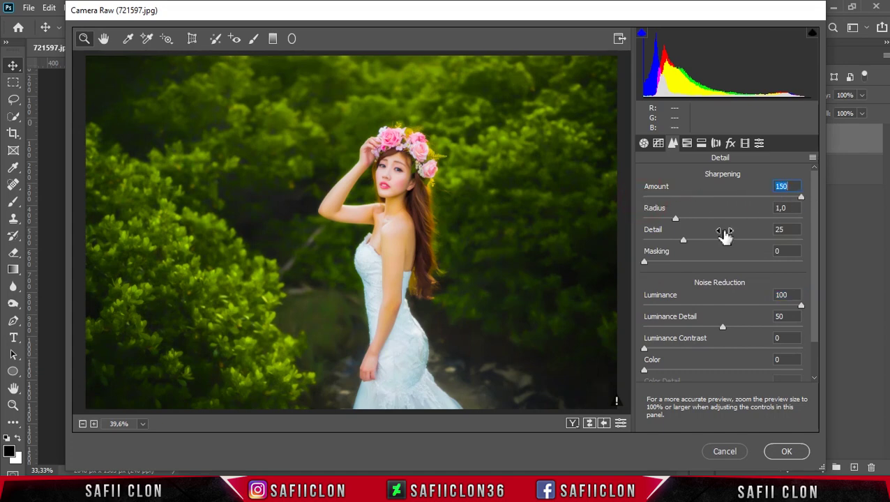
left_click_drag(675, 220, 806, 223)
mouse_move(684, 250)
left_mouse_down()
mouse_move(662, 250)
mouse_move(670, 242)
left_mouse_up()
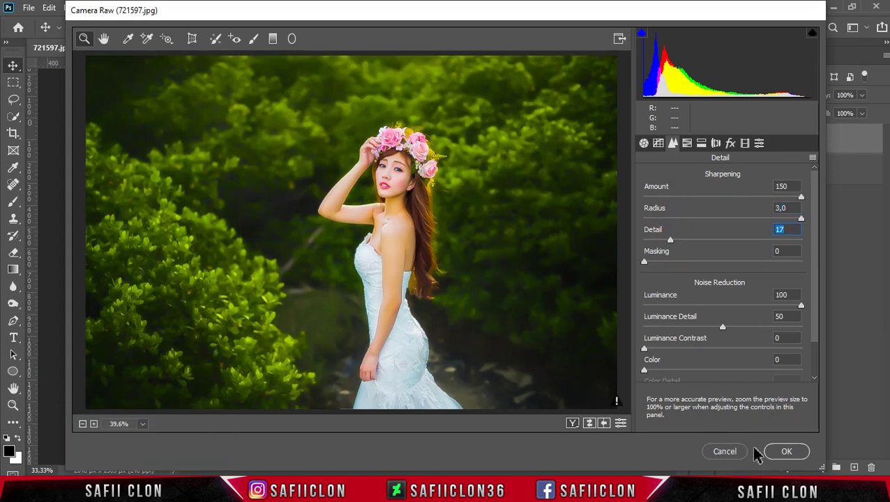
left_click(786, 453)
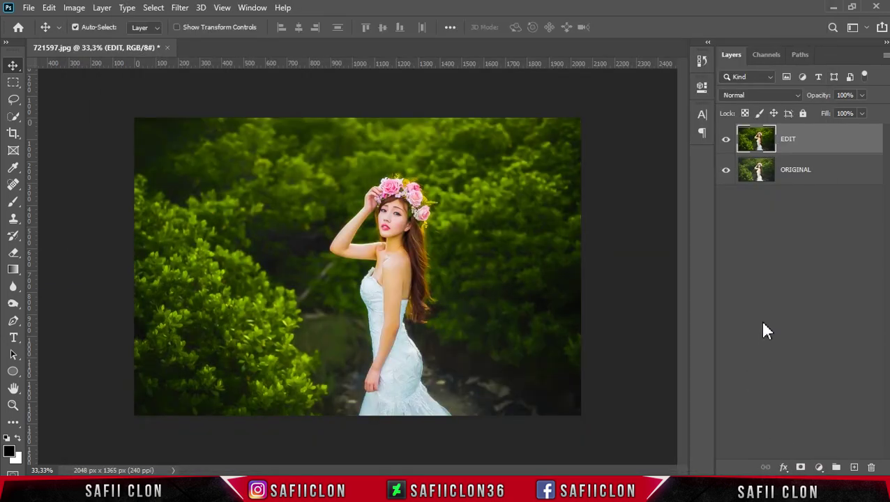
Run Camera Raw on EDIT again with Luminance 100, Amount 150, Radius 3,0, Detail 20.
left_click(822, 143)
left_click(177, 10)
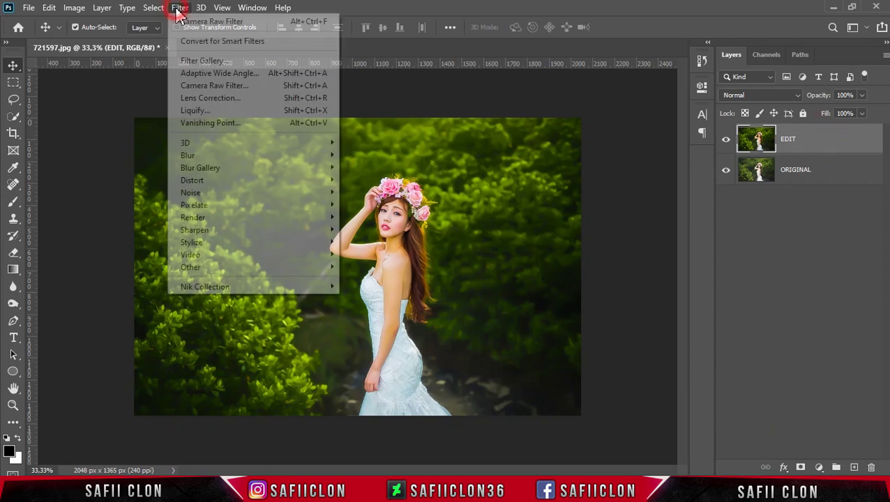
left_click(230, 86)
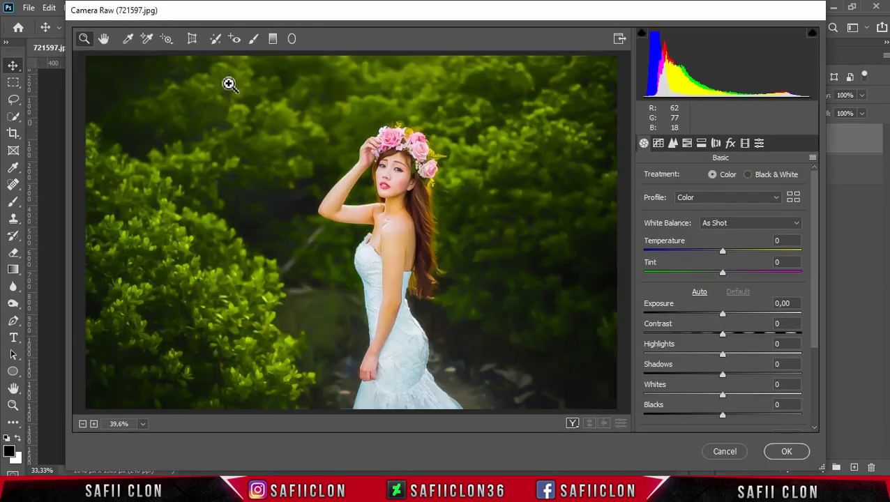
left_click(673, 144)
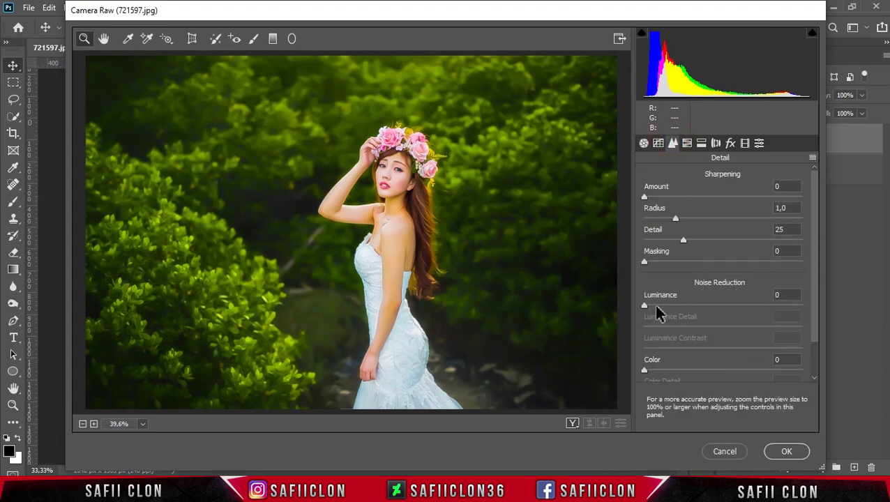
left_click_drag(645, 306, 804, 307)
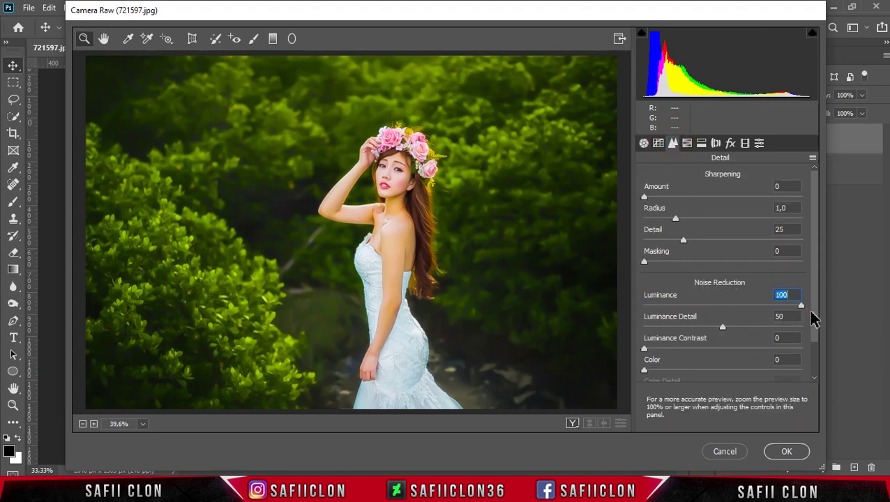
left_click_drag(643, 196, 809, 201)
left_click_drag(675, 218, 763, 223)
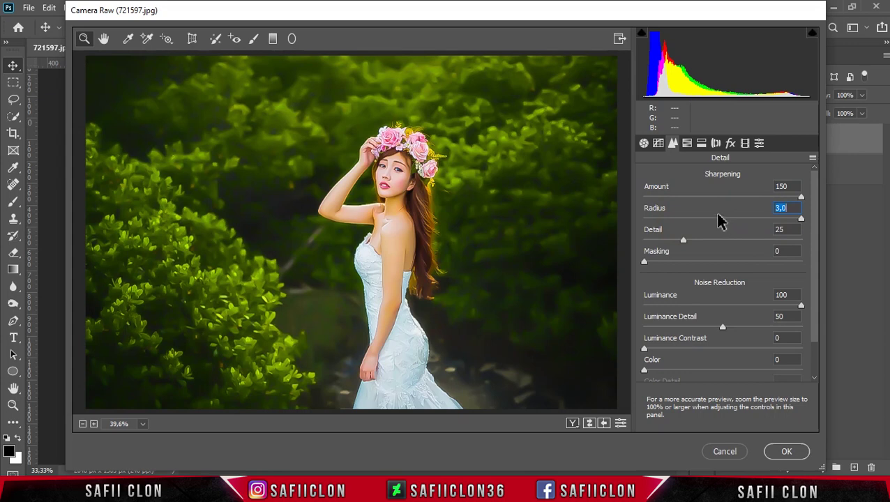
left_click_drag(682, 240, 677, 239)
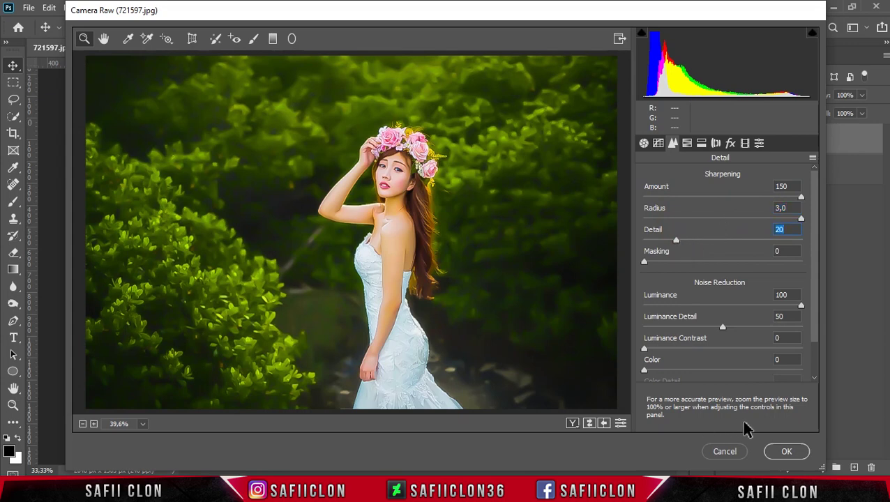
left_click(784, 452)
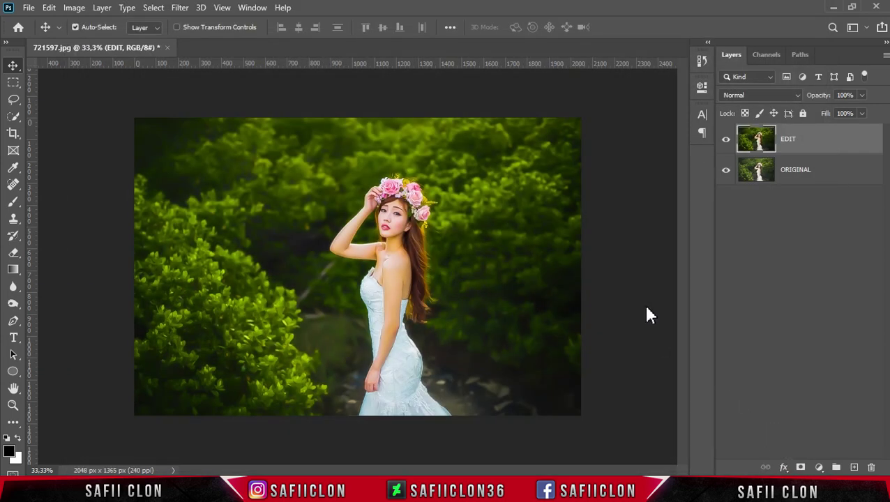
key("ctrl+plus")
key("ctrl+plus")
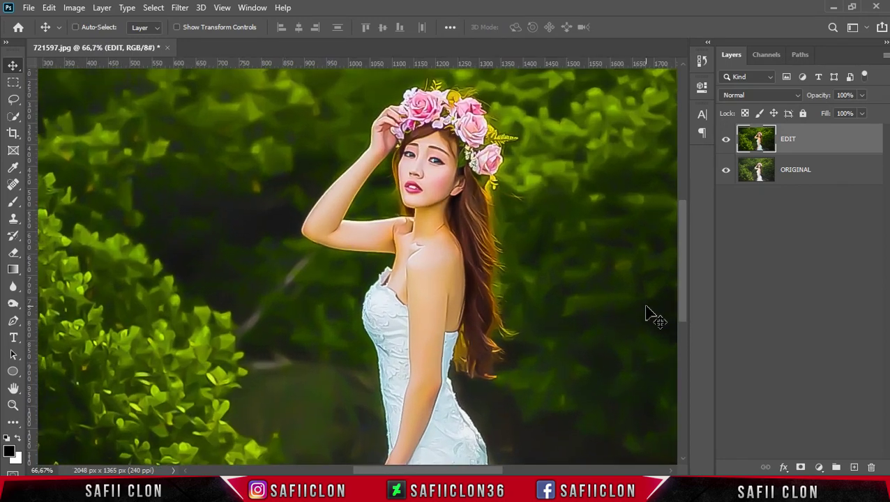
mouse_move(490, 470)
left_mouse_down()
mouse_move(440, 469)
mouse_move(499, 469)
mouse_move(486, 469)
left_mouse_up()
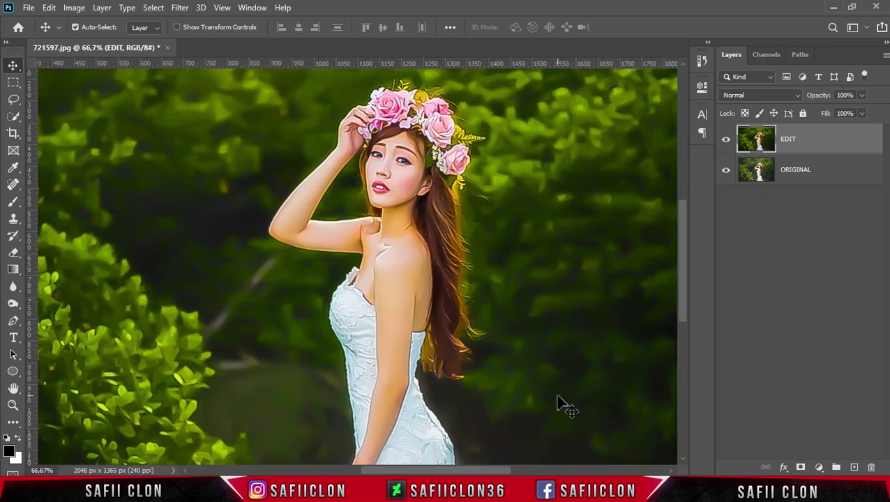
key("ctrl+minus")
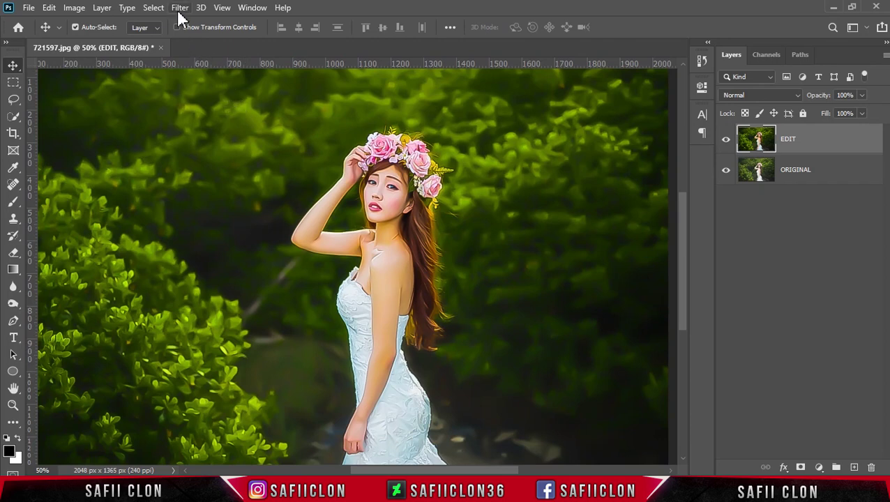
Run a third Camera Raw pass on EDIT with Luminance 100, Amount 150 and Radius 3,0.
left_click(179, 7)
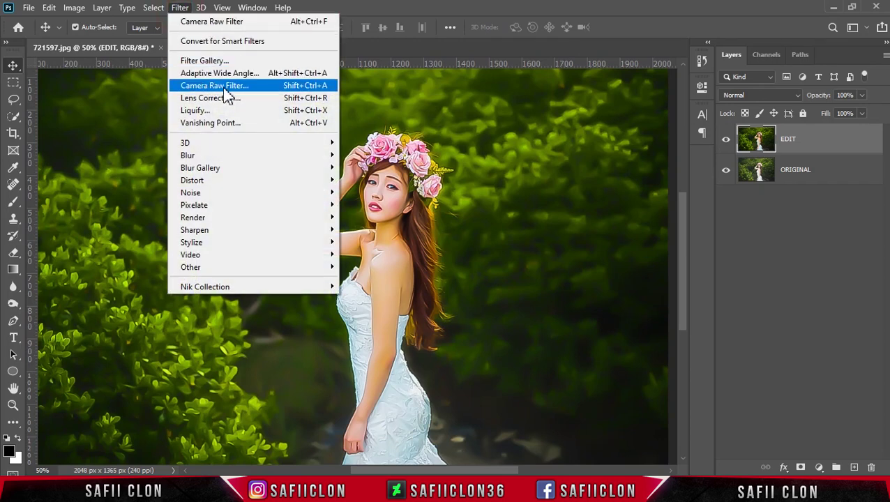
left_click(221, 86)
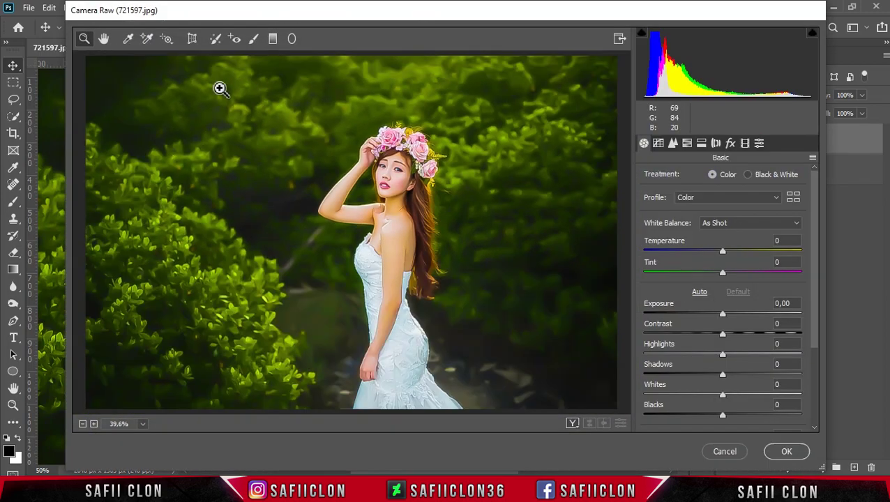
left_click(670, 143)
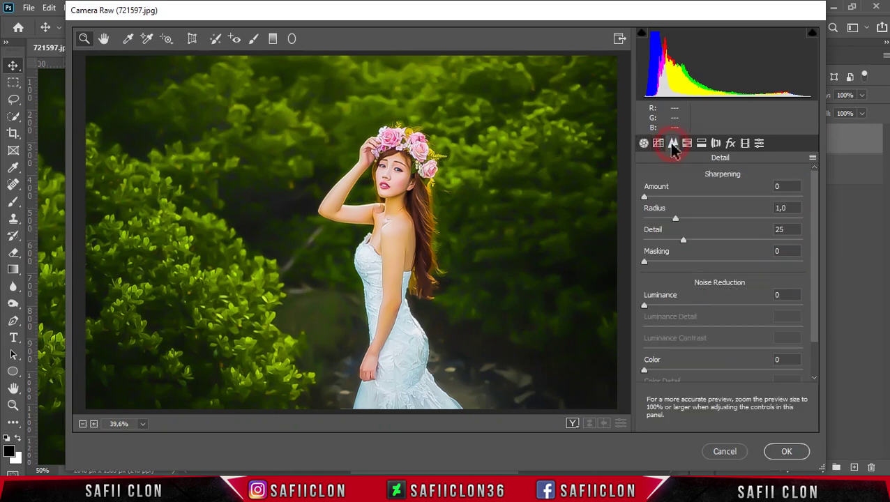
left_click(643, 306)
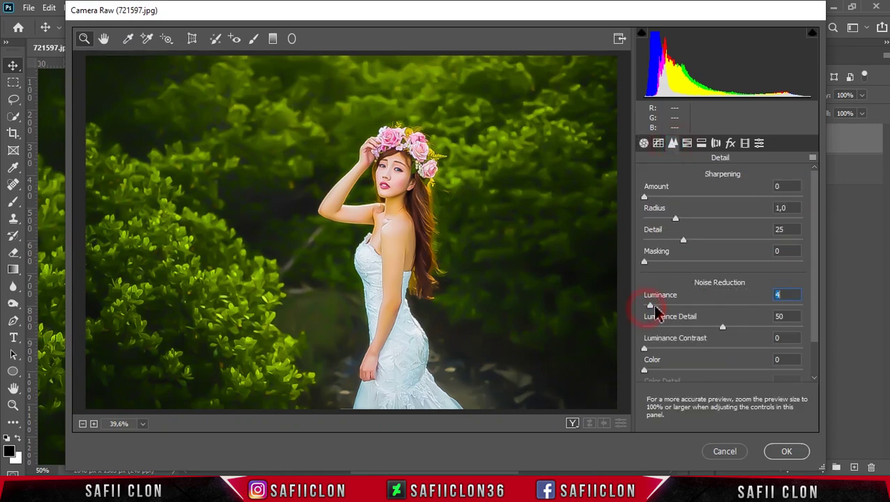
left_click_drag(653, 308, 816, 311)
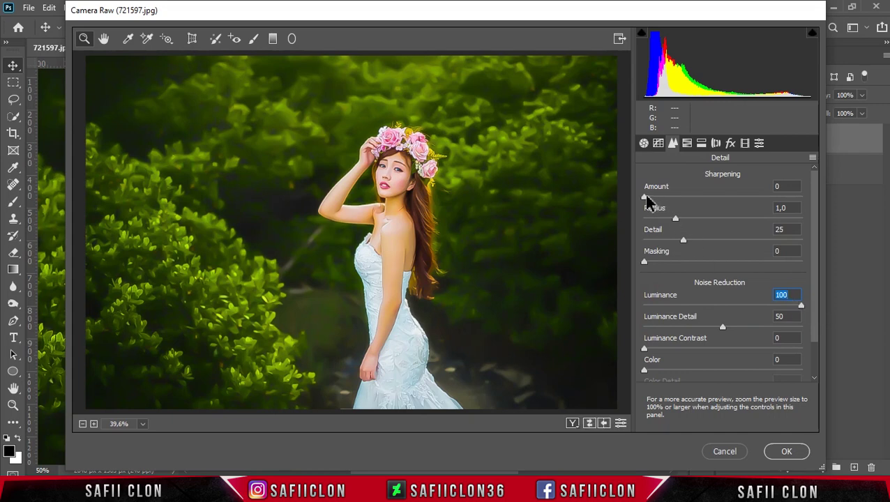
left_click_drag(644, 197, 809, 200)
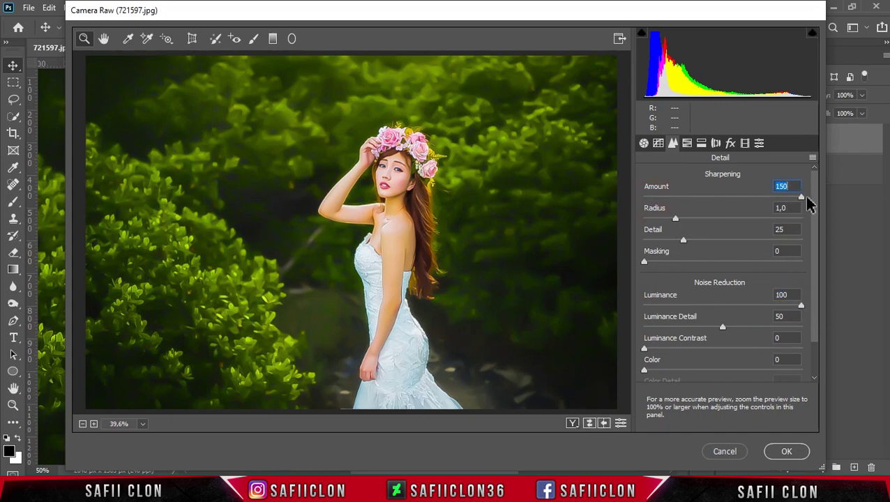
left_click_drag(675, 221, 806, 220)
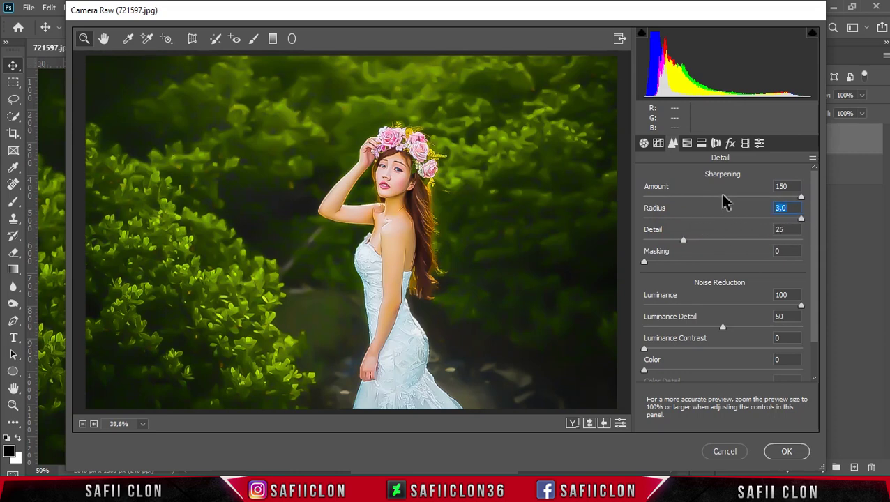
left_click(783, 452)
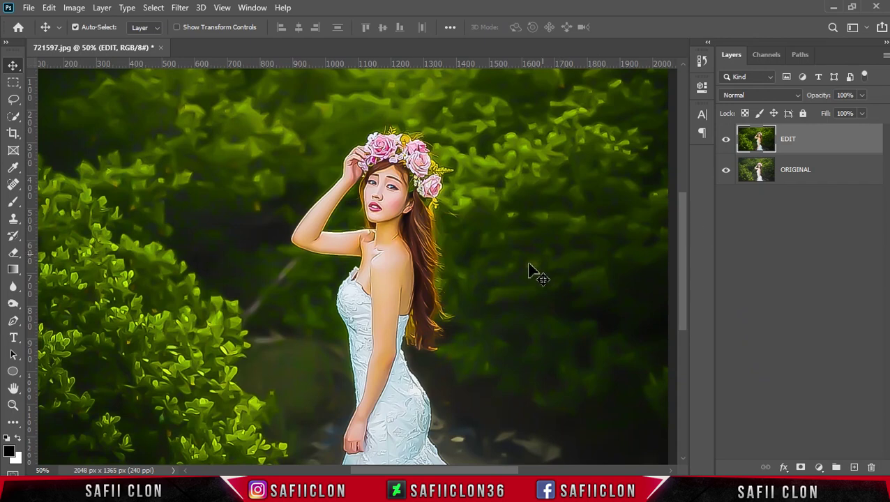
left_click_drag(508, 473, 502, 473)
left_click_drag(471, 473, 525, 473)
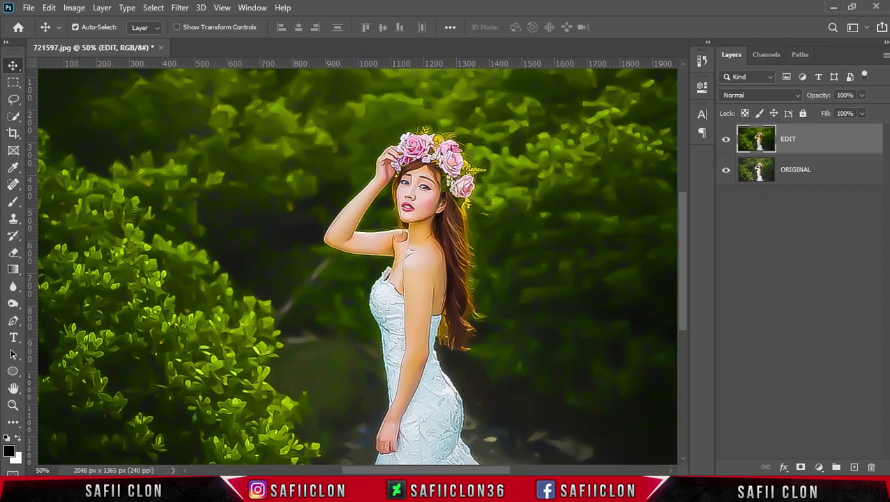
left_click(725, 143)
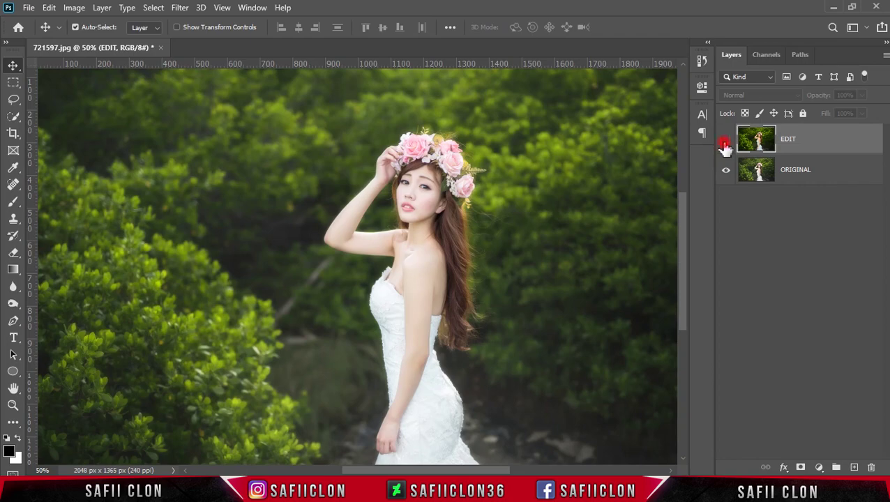
left_click(725, 142)
left_click(725, 144)
left_click(725, 143)
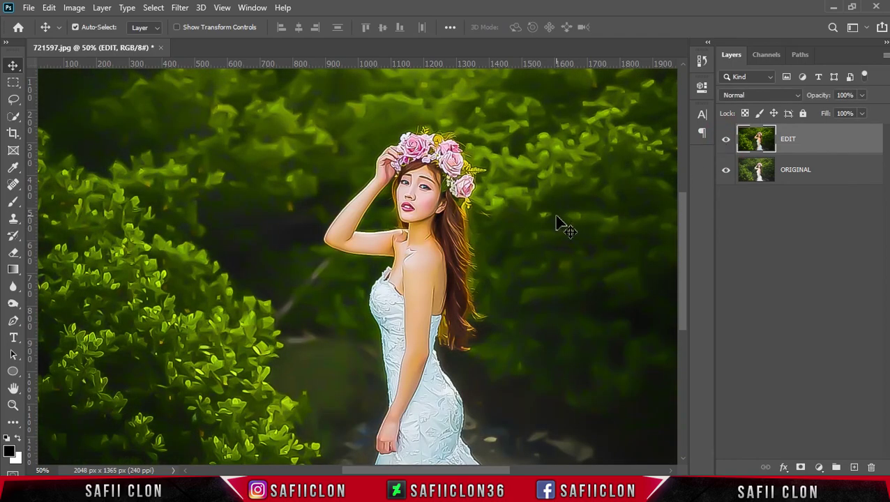
key("ctrl+minus")
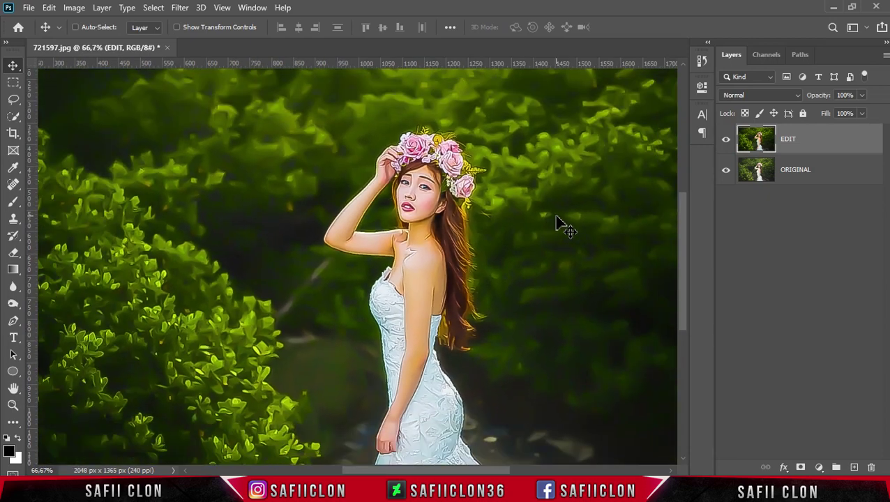
key("ctrl+minus")
key("ctrl+plus")
key("ctrl+plus")
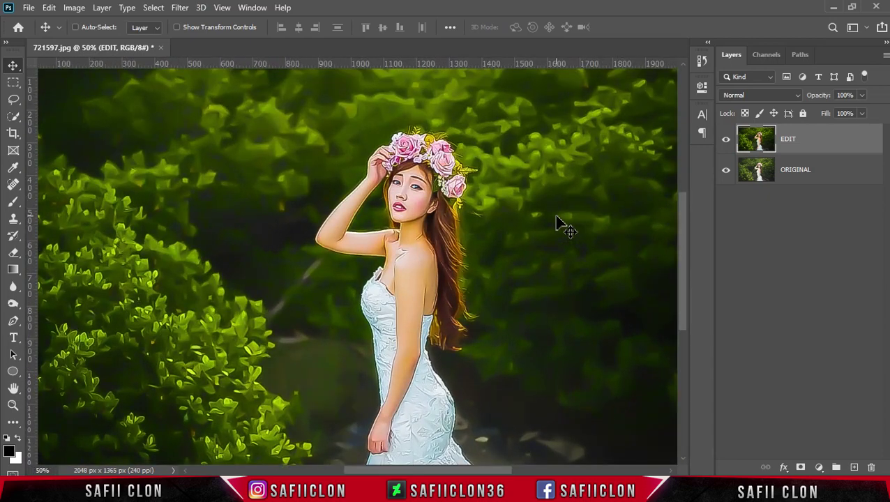
key("ctrl+plus")
left_click_drag(491, 469, 438, 474)
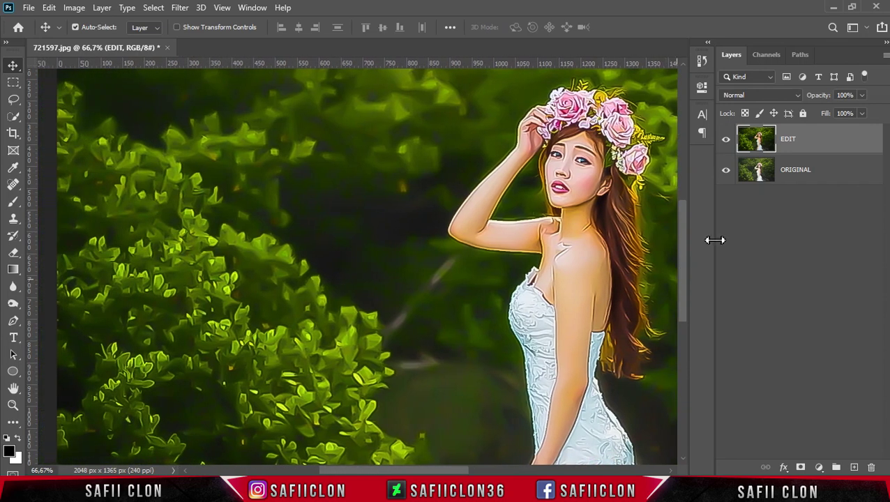
left_click(726, 140)
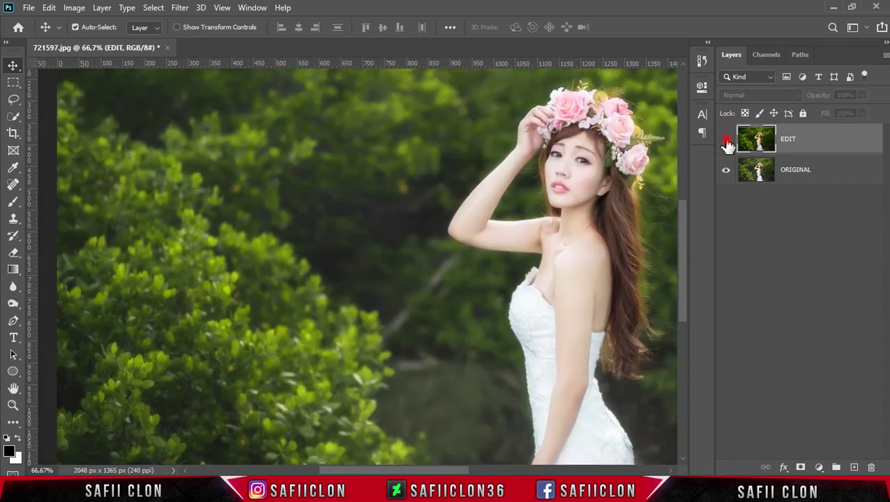
left_click(726, 140)
left_click(726, 140)
left_click(726, 140)
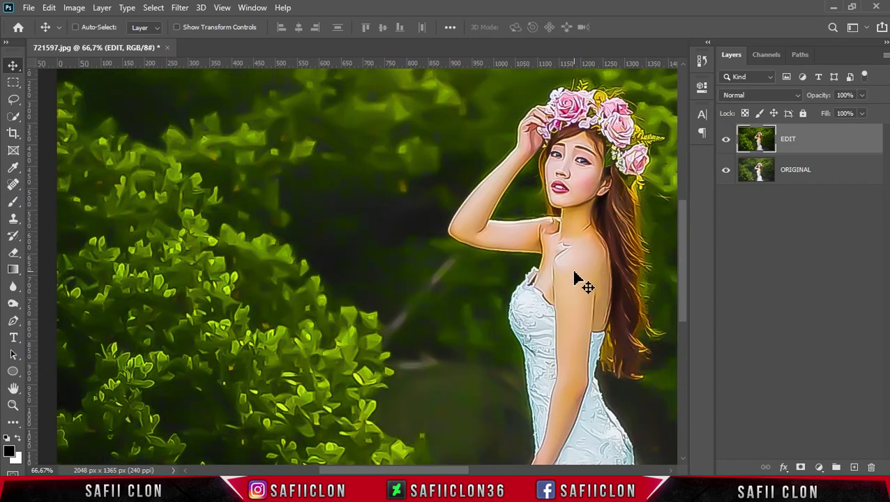
key("ctrl+minus")
key("ctrl+minus")
key("ctrl+plus")
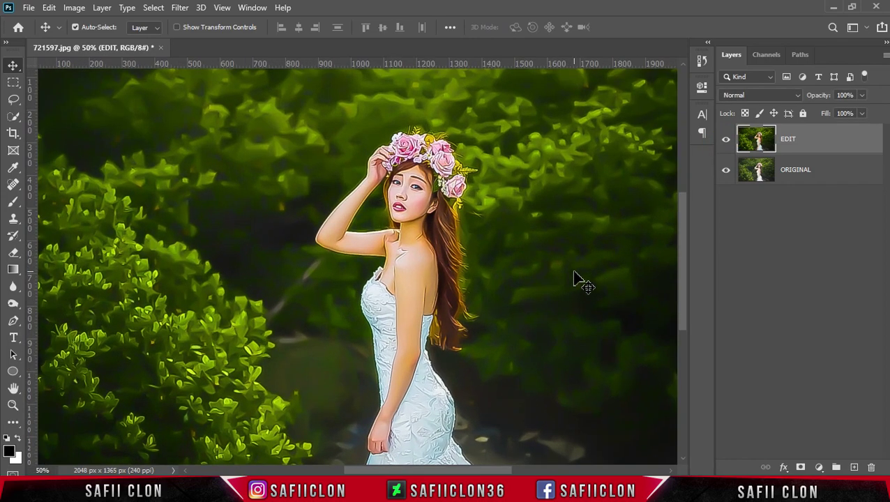
key("ctrl+minus")
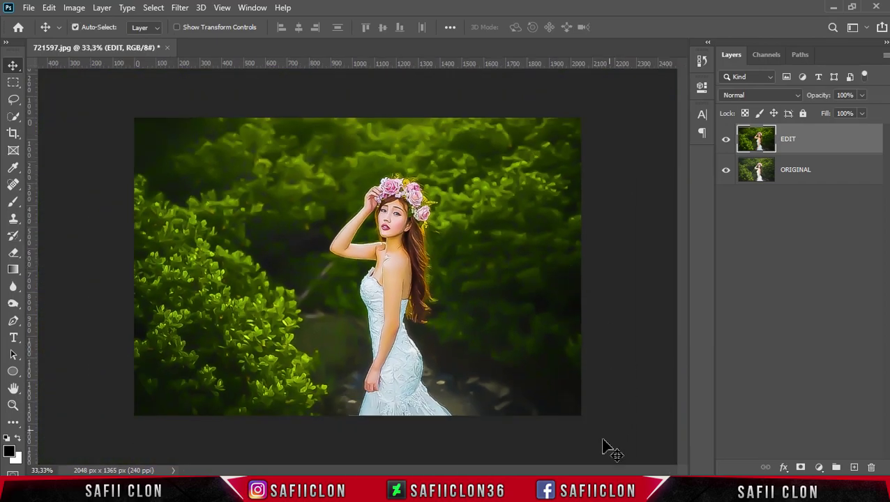